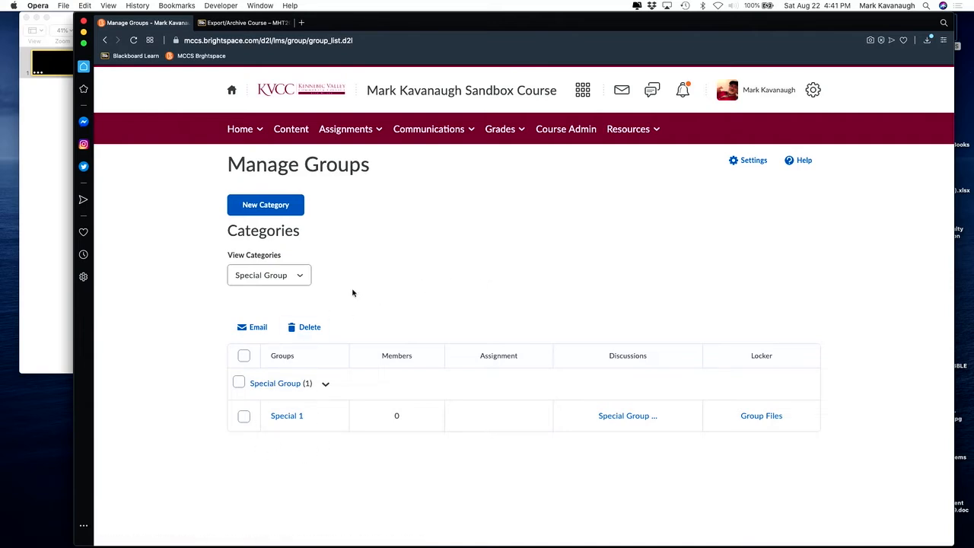
Start a new group category named Special 2, using # of Groups - No Auto Enrollments with 2 groups
click(267, 207)
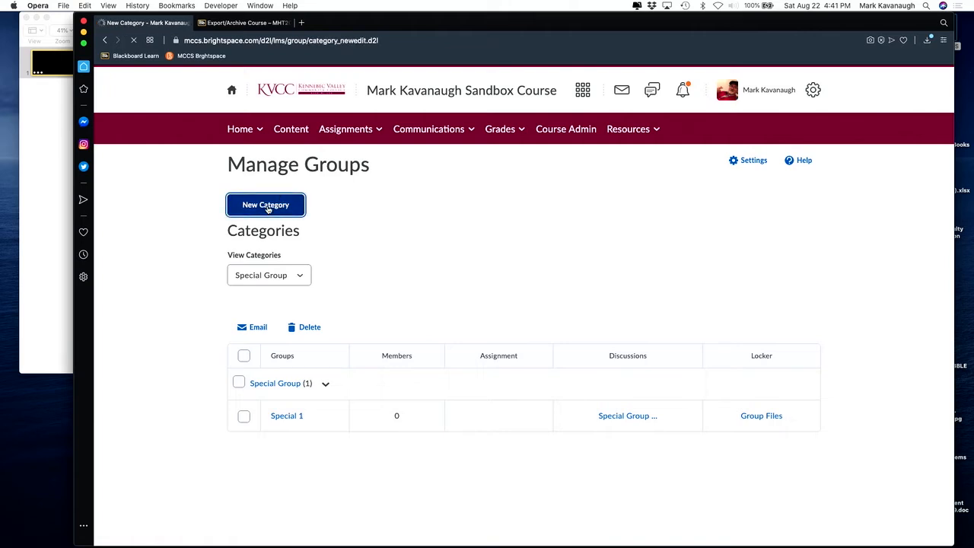
click(258, 252)
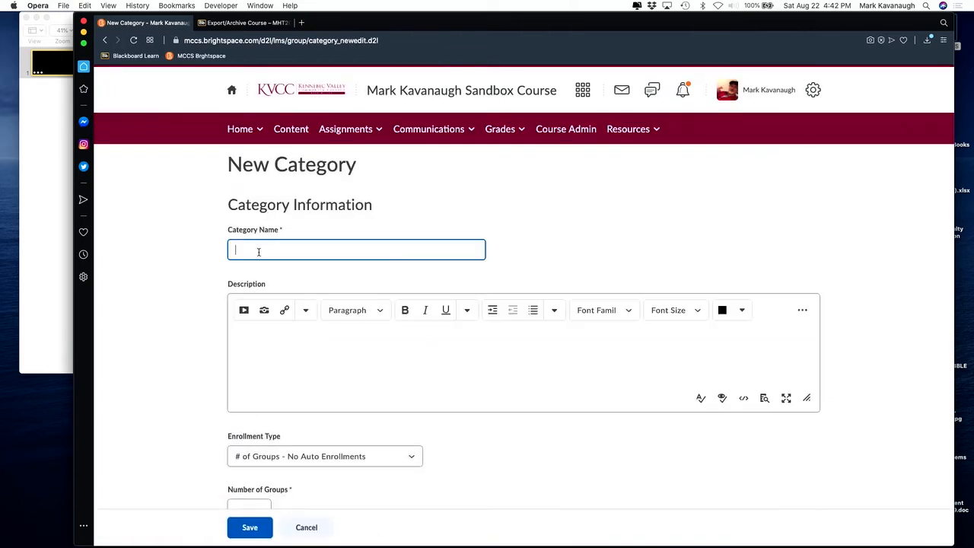
text(Specia)
scroll(596, 244, down, 5)
click(412, 178)
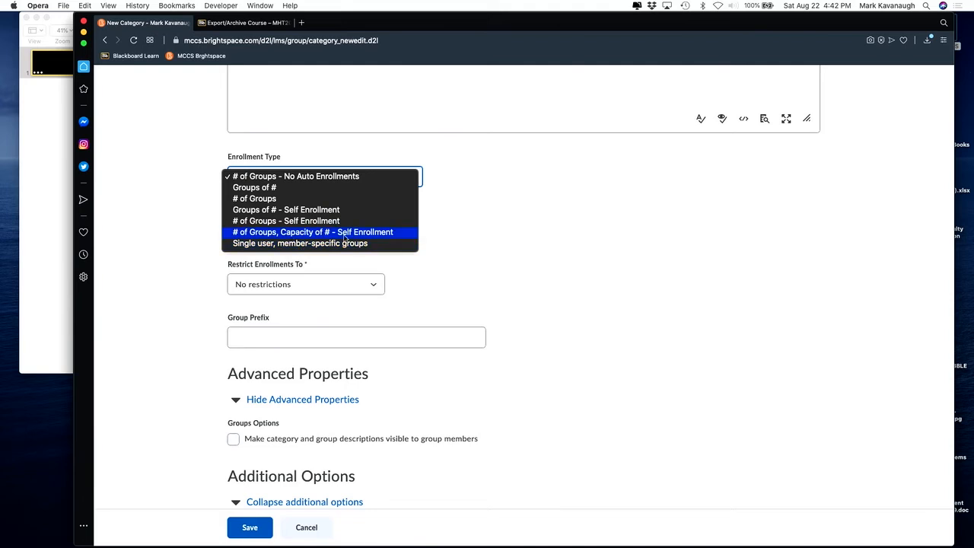
click(348, 177)
click(246, 231)
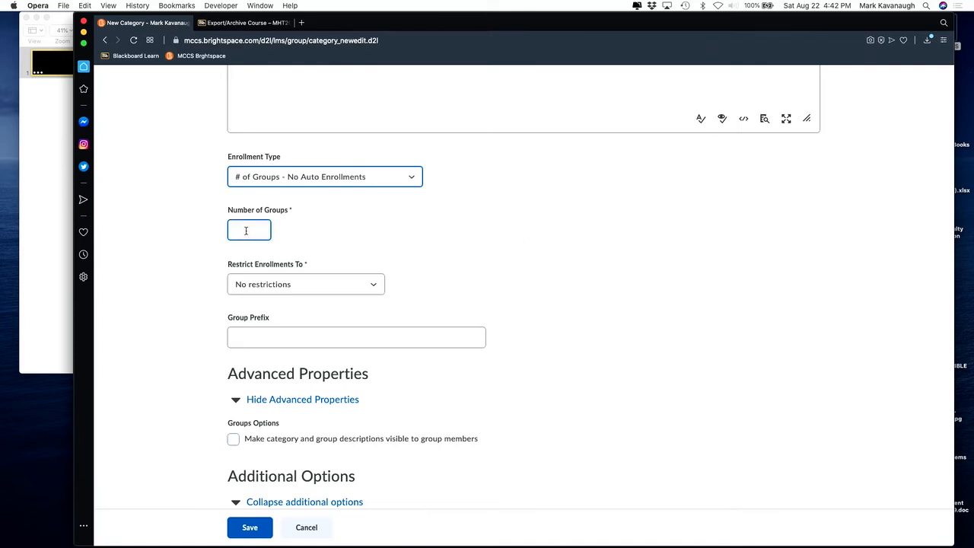
text(2)
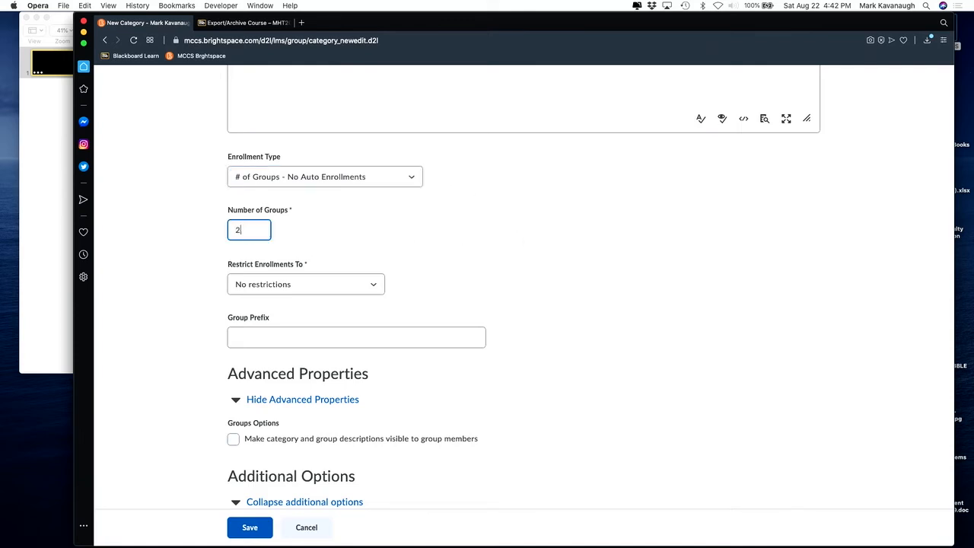
Restrict the new category's enrollments to the sandbox course section and save the category
click(373, 287)
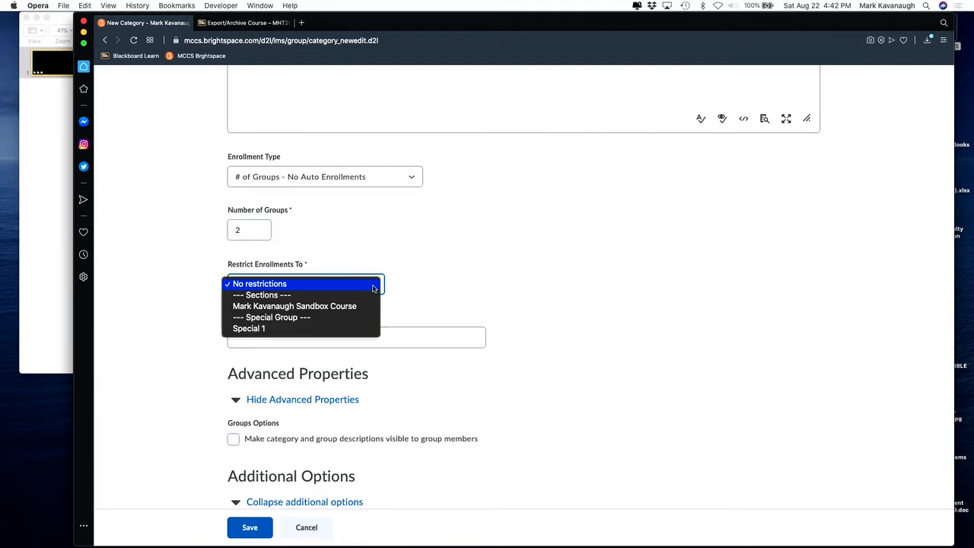
click(345, 307)
scroll(485, 378, down, 5)
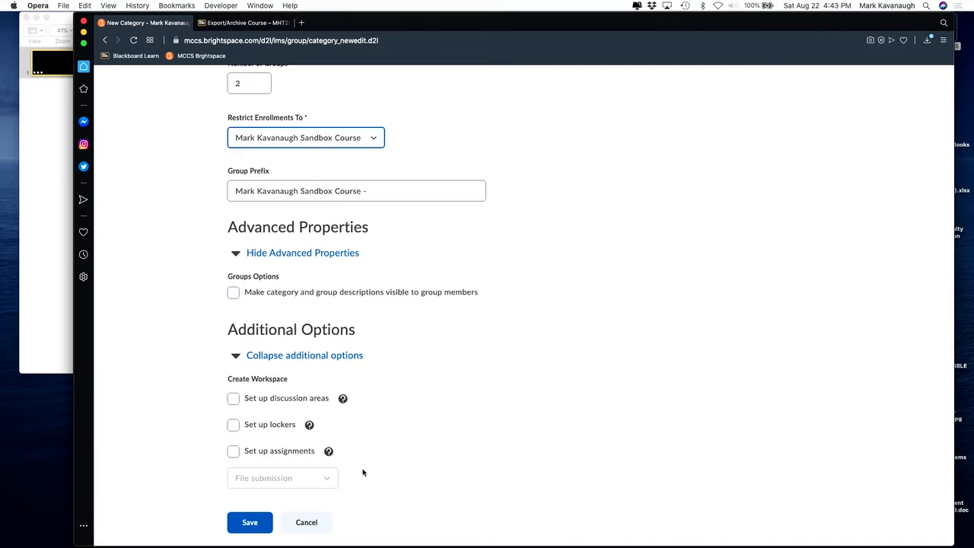
click(250, 523)
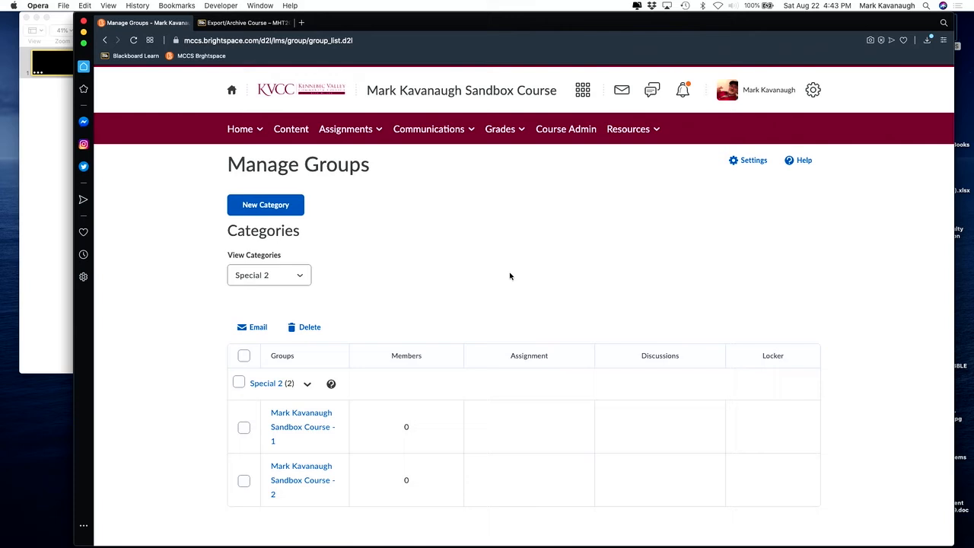
Open the Chapter 1 Assignment for editing from the course's assignments
click(346, 129)
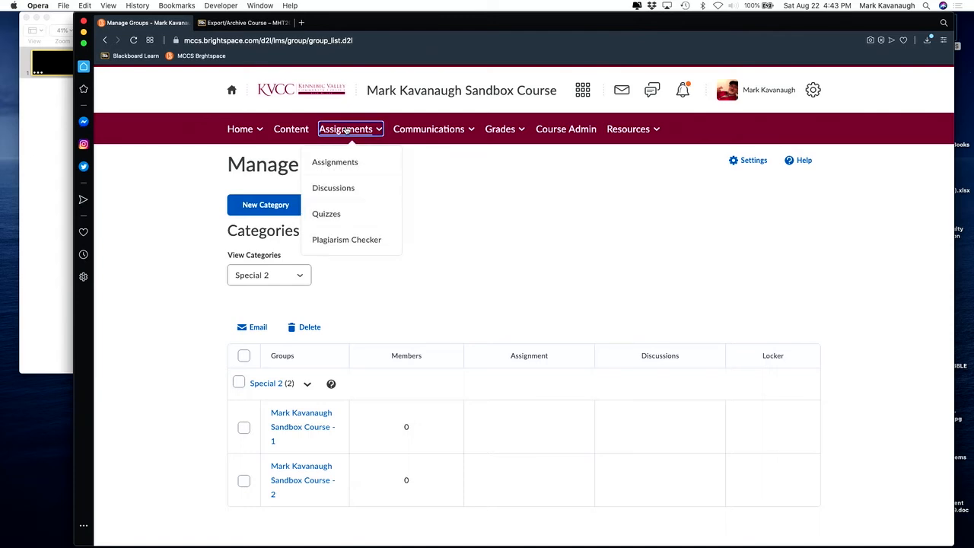
click(335, 162)
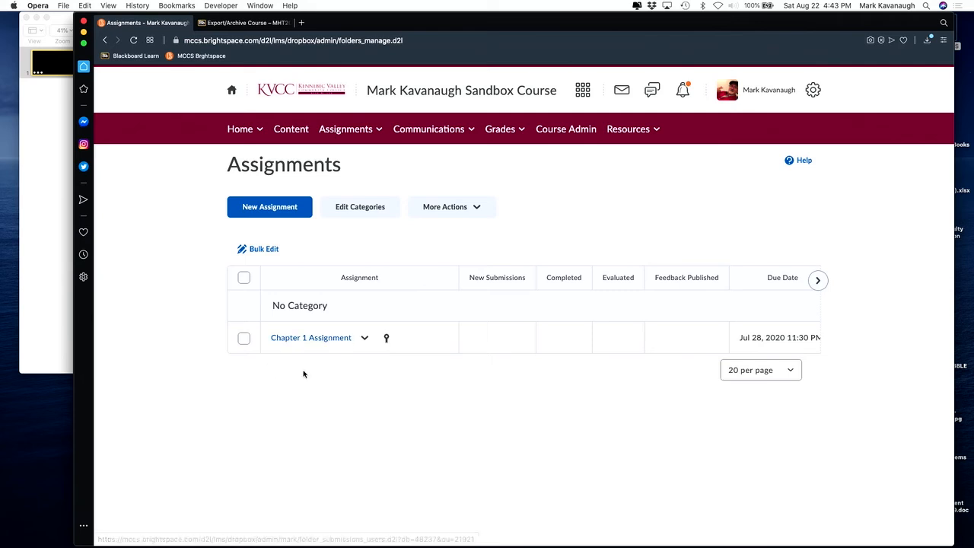
click(364, 340)
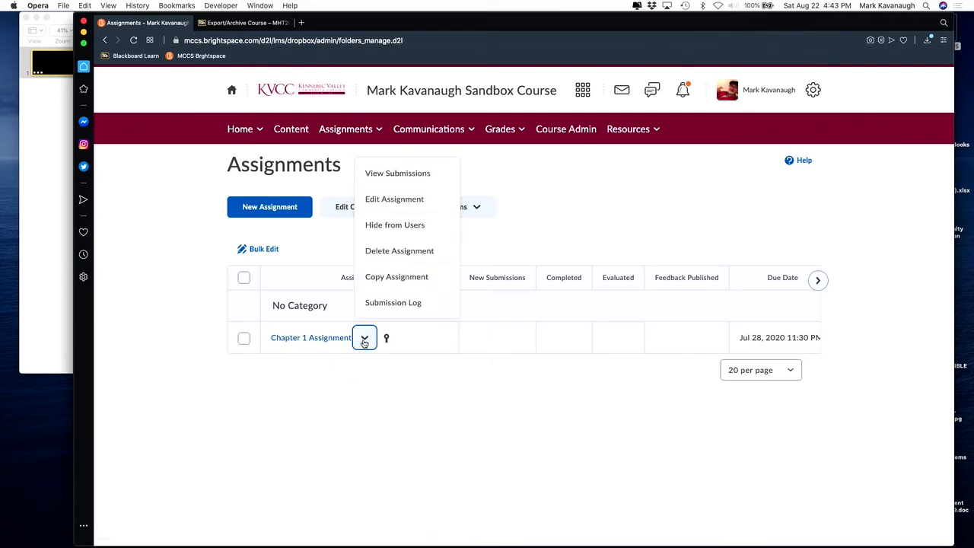
click(383, 200)
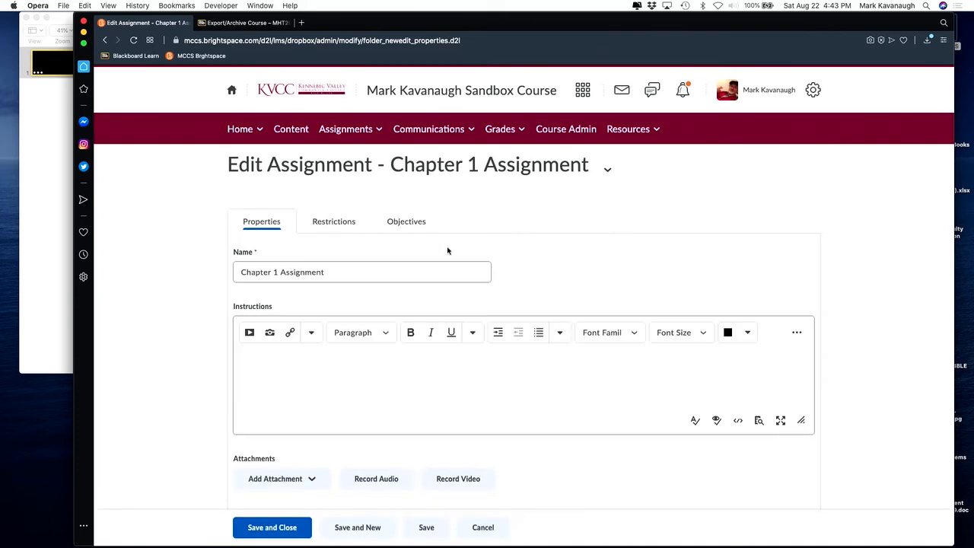
Try making the Chapter 1 Assignment a group assignment with the Special 2 group category, and discard the edit
scroll(549, 267, down, 3)
scroll(549, 266, down, 4)
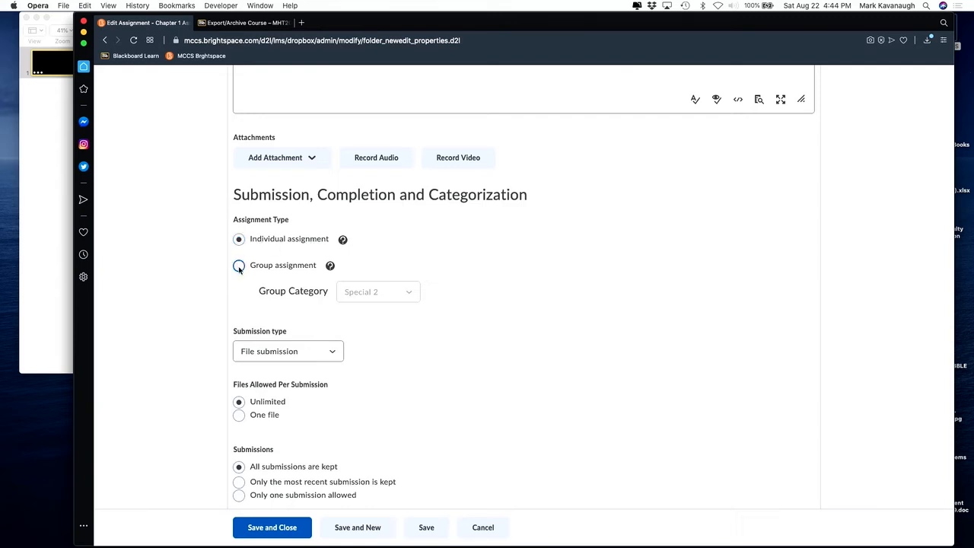
click(239, 267)
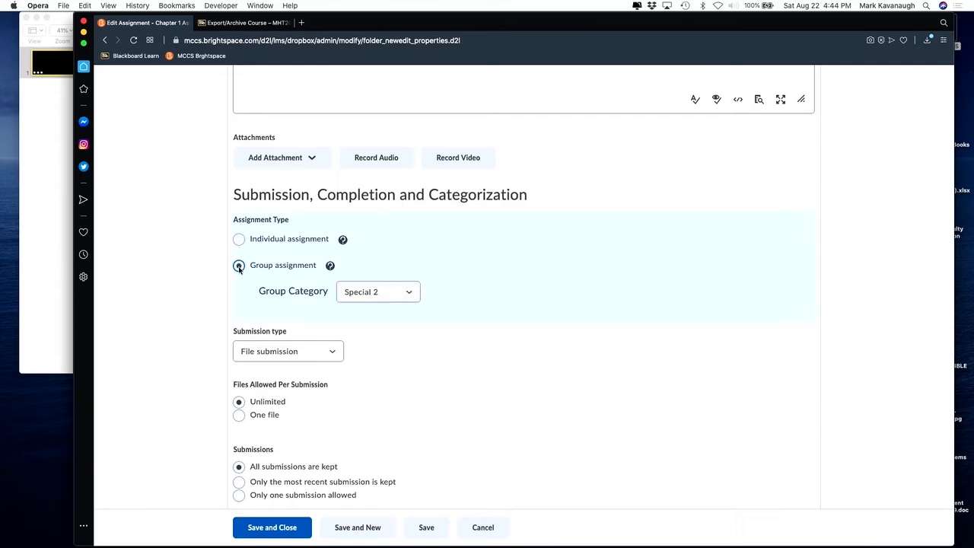
click(408, 293)
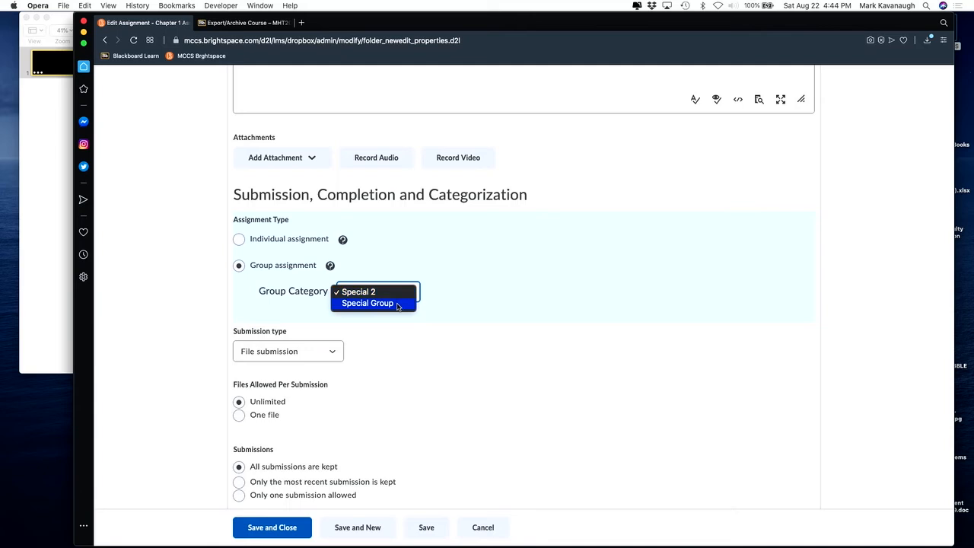
click(396, 297)
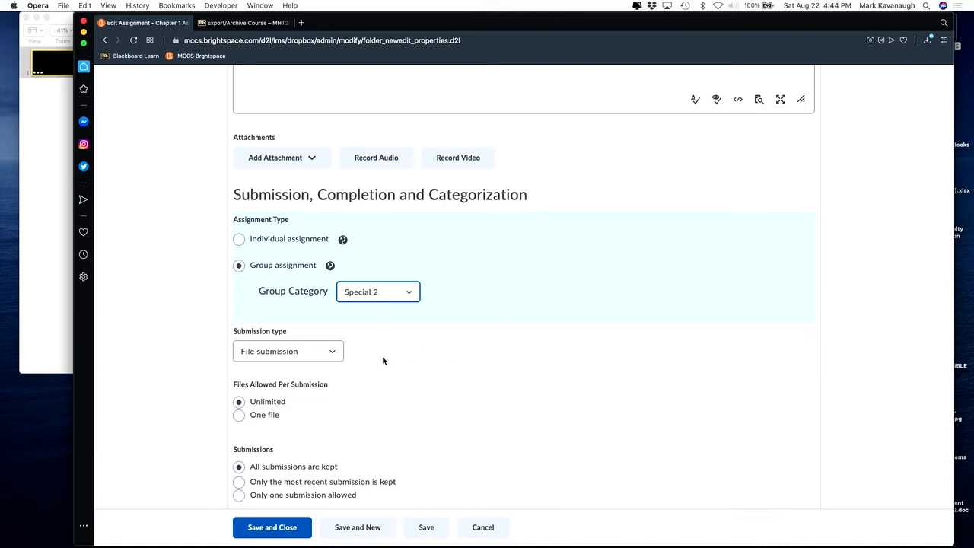
scroll(448, 417, down, 8)
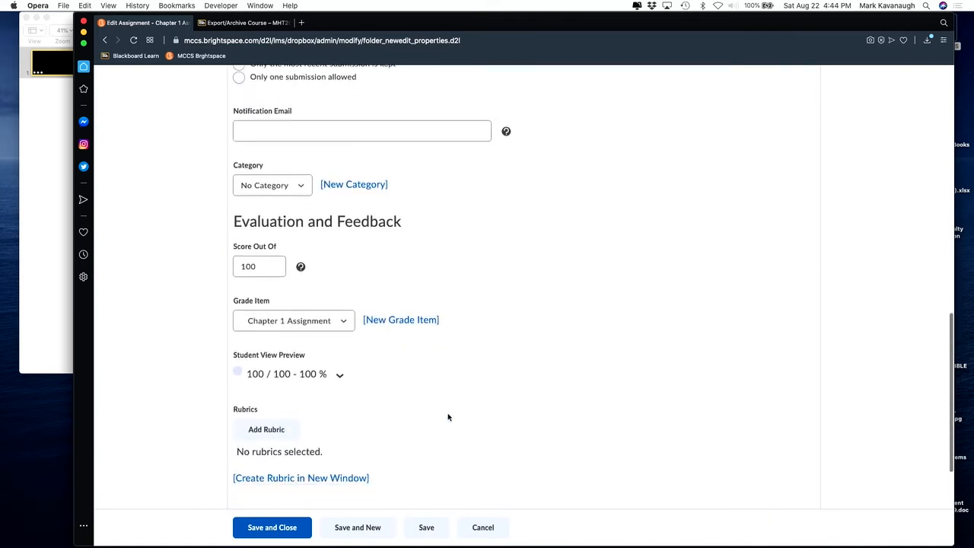
scroll(449, 417, down, 2)
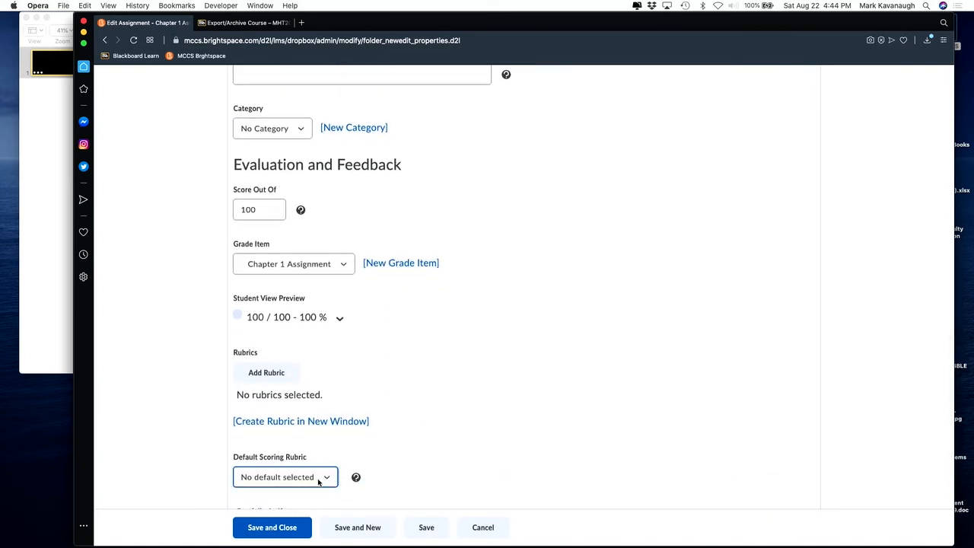
click(484, 527)
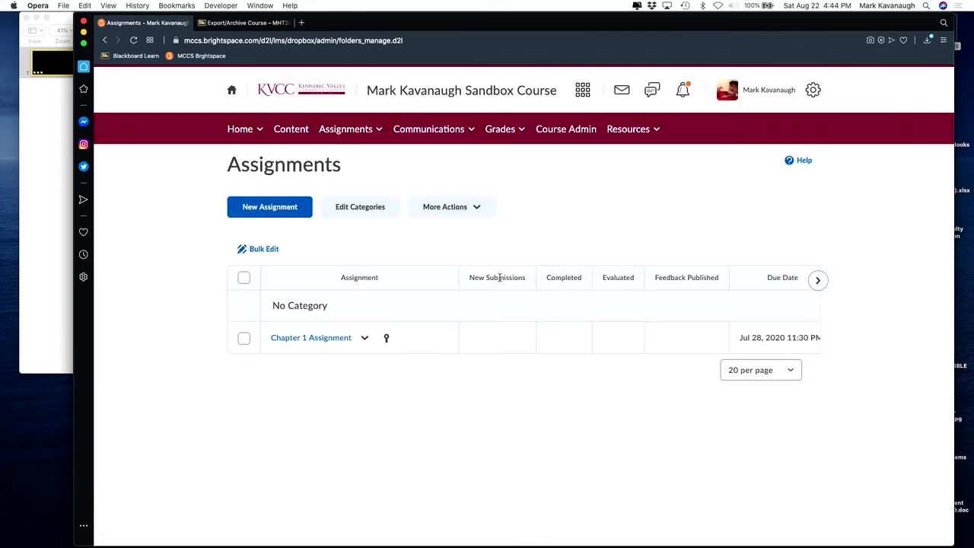
Open the Chaper 1 Disussion topic for editing from the course's discussions
click(349, 129)
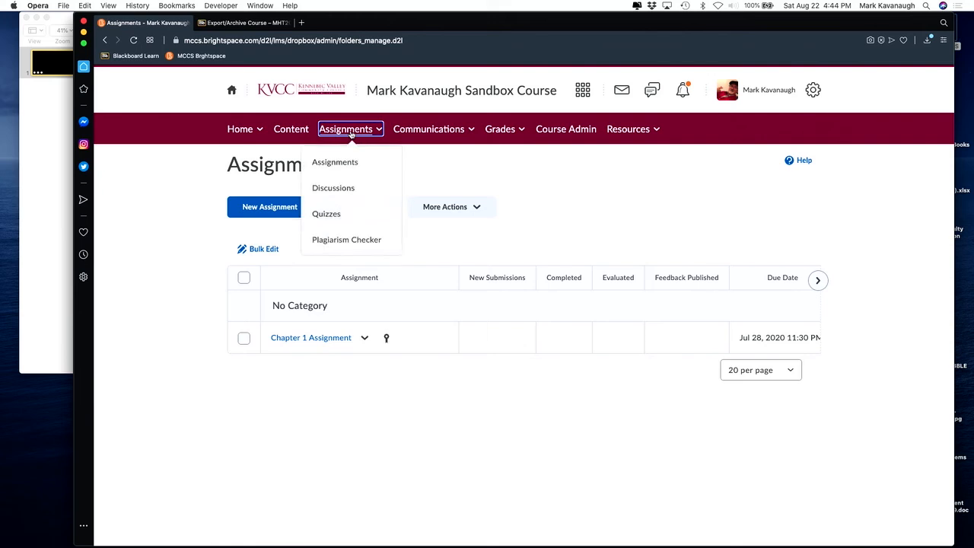
click(342, 188)
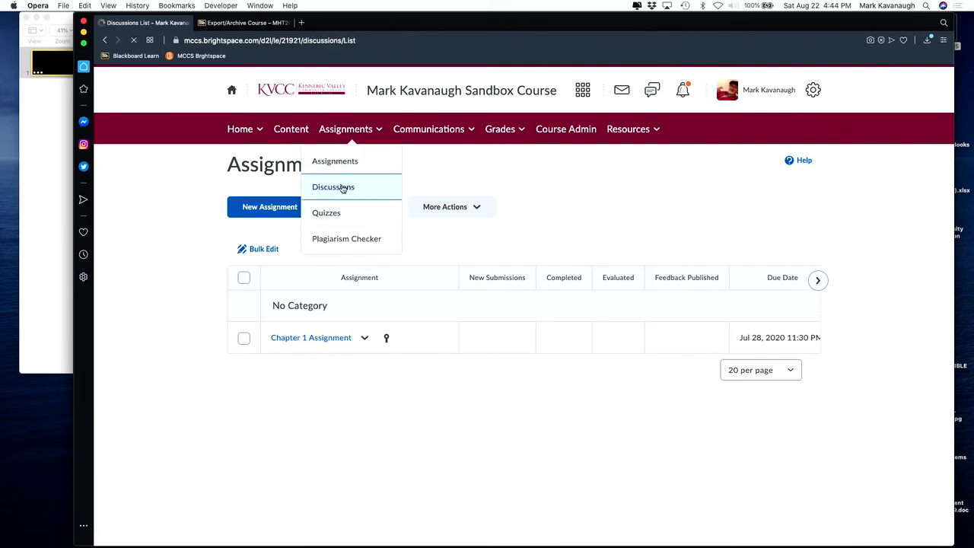
click(343, 375)
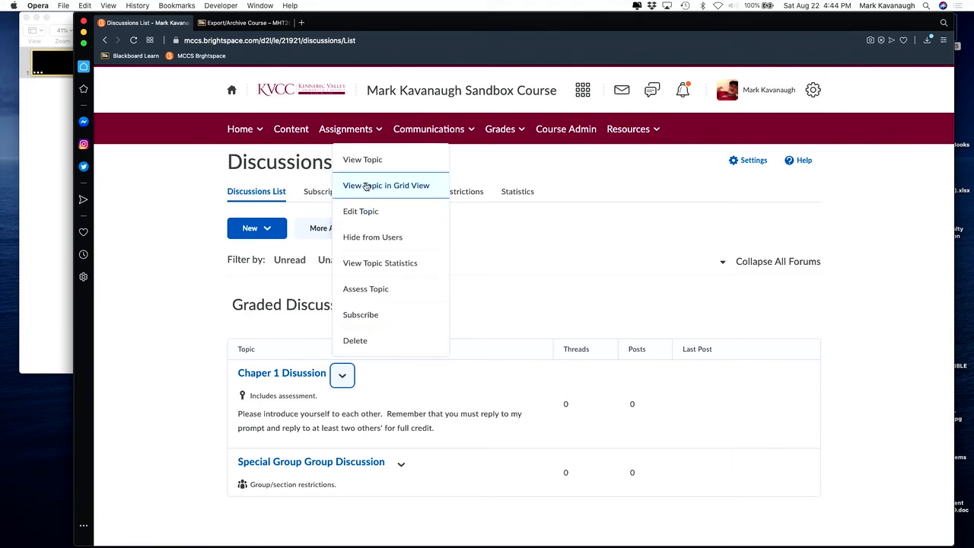
click(368, 213)
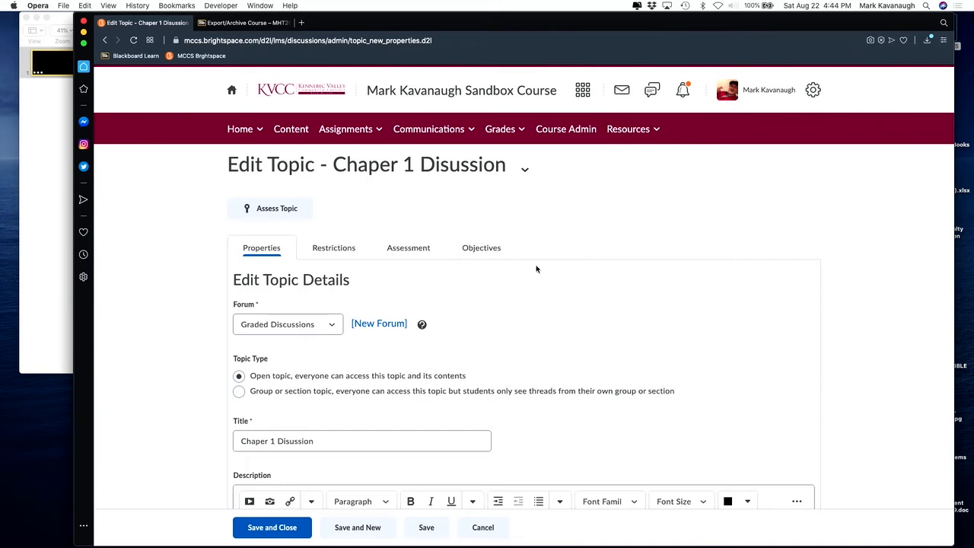
Try enabling the Chaper 1 Disussion topic's restriction to specific groups and sections
scroll(536, 269, down, 2)
scroll(536, 269, down, 3)
scroll(535, 267, up, 5)
click(335, 252)
scroll(538, 326, down, 5)
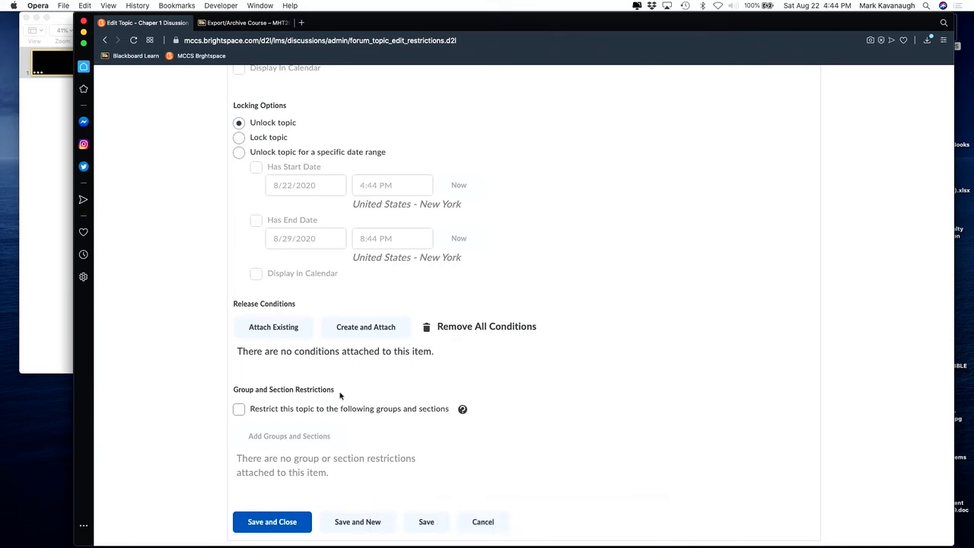
click(240, 410)
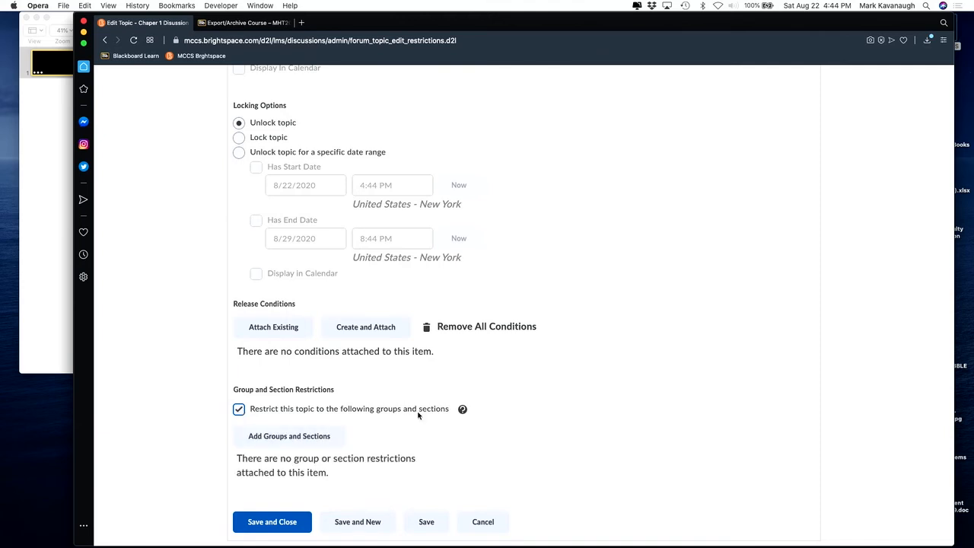
Examine the group and section categories that can be added to the topic's restriction, and cancel without adding any
click(301, 443)
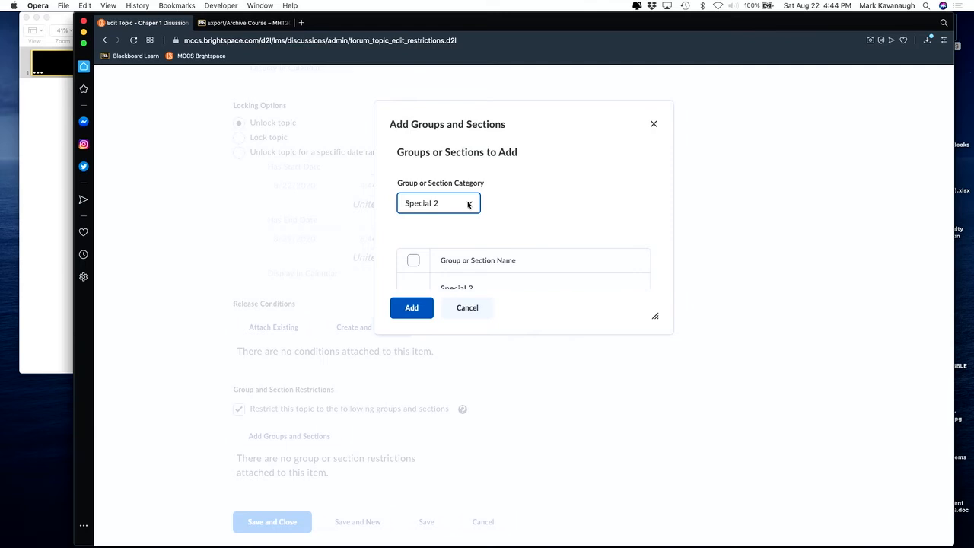
click(448, 207)
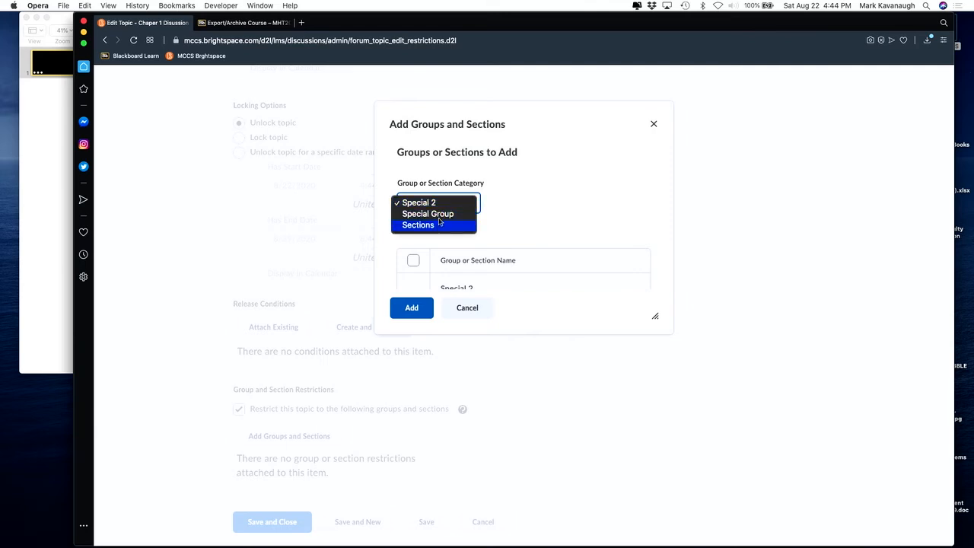
click(471, 311)
click(471, 311)
Leave the discussion topic and open the Chapter 1 Quiz for editing from the course's quizzes
scroll(480, 224, up, 5)
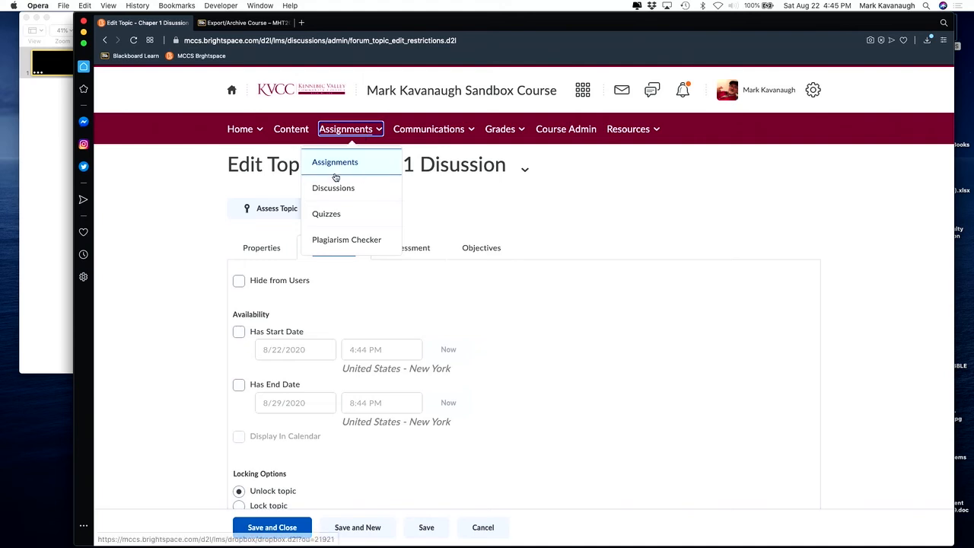
click(333, 215)
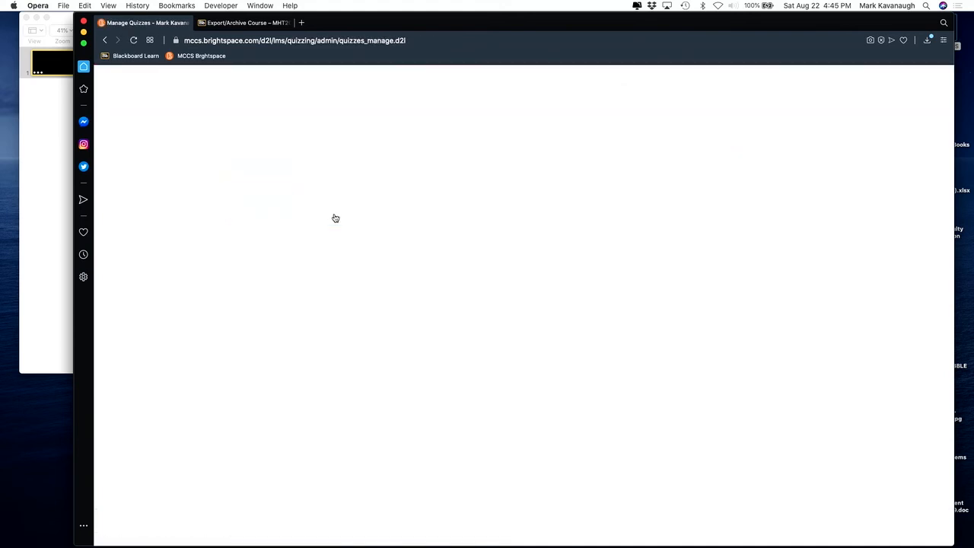
click(338, 318)
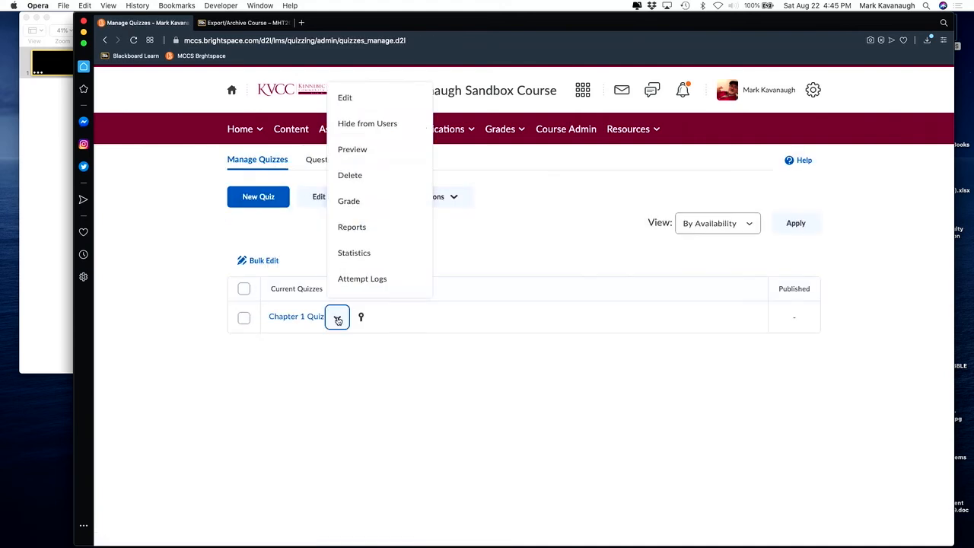
click(346, 99)
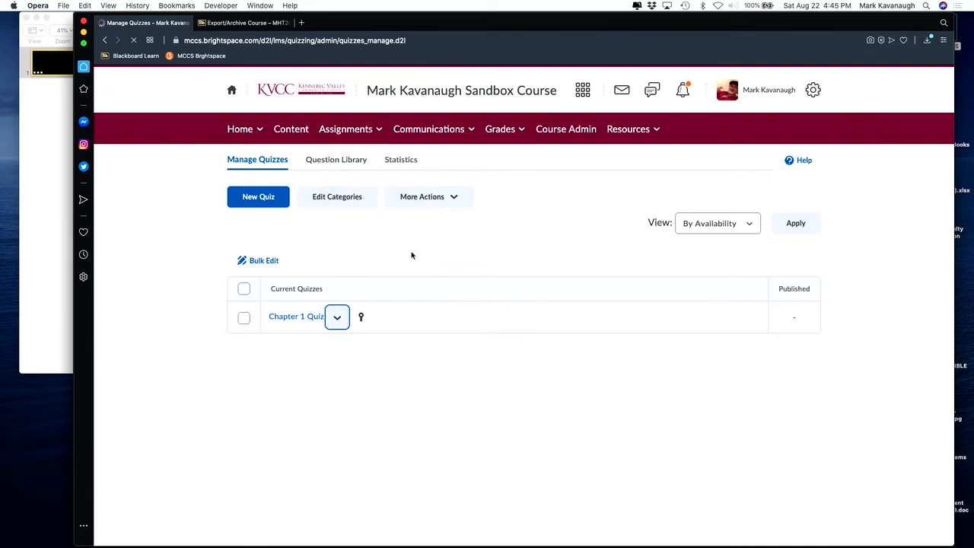
Go to the Chapter 1 Quiz's restrictions and start adding users to special access
scroll(477, 309, down, 10)
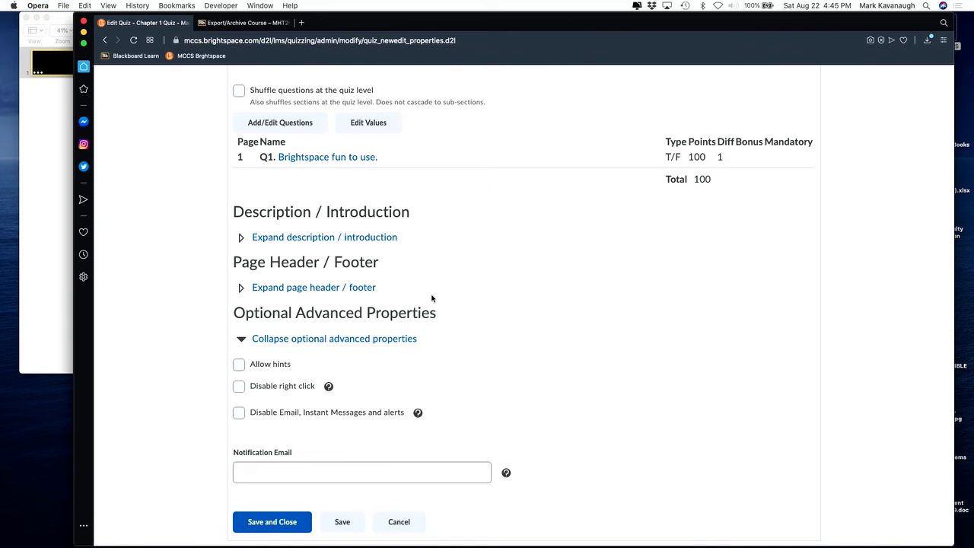
scroll(430, 298, up, 10)
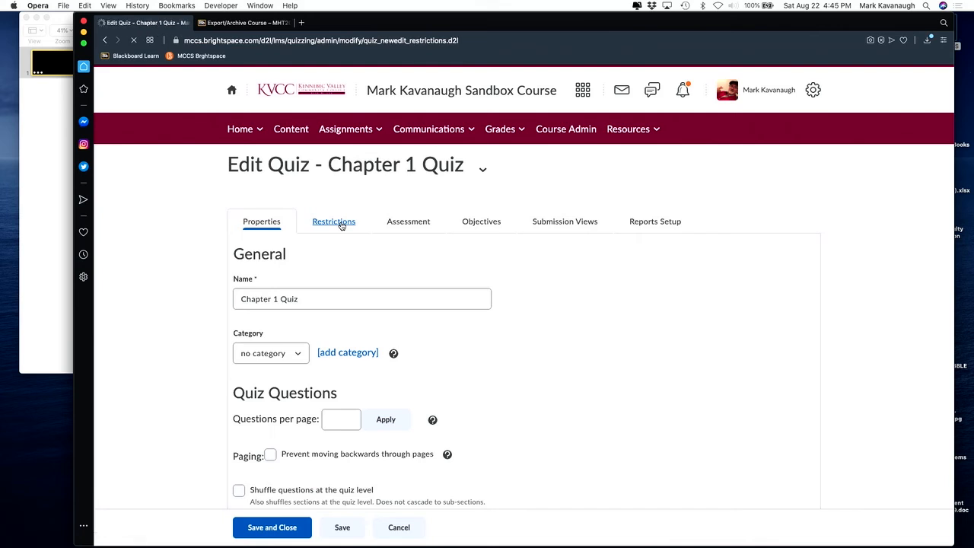
scroll(499, 357, down, 4)
scroll(499, 357, down, 5)
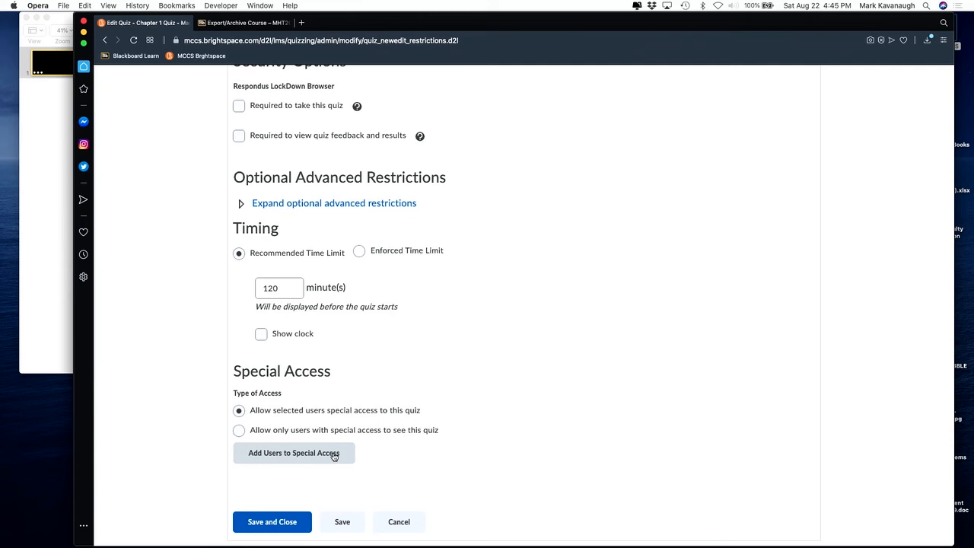
click(300, 458)
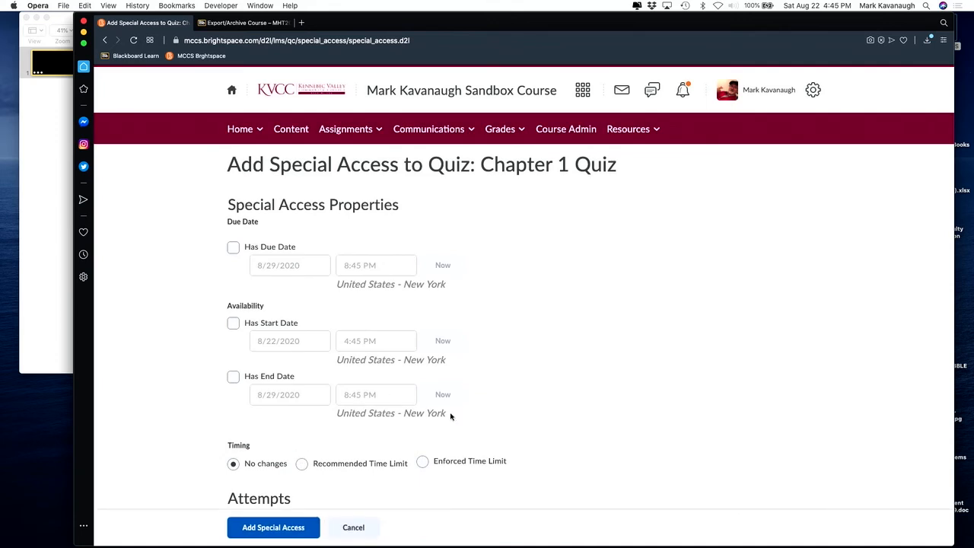
Examine which groups can be chosen for special access to the Chapter 1 Quiz, viewing users by Groups
scroll(476, 438, down, 5)
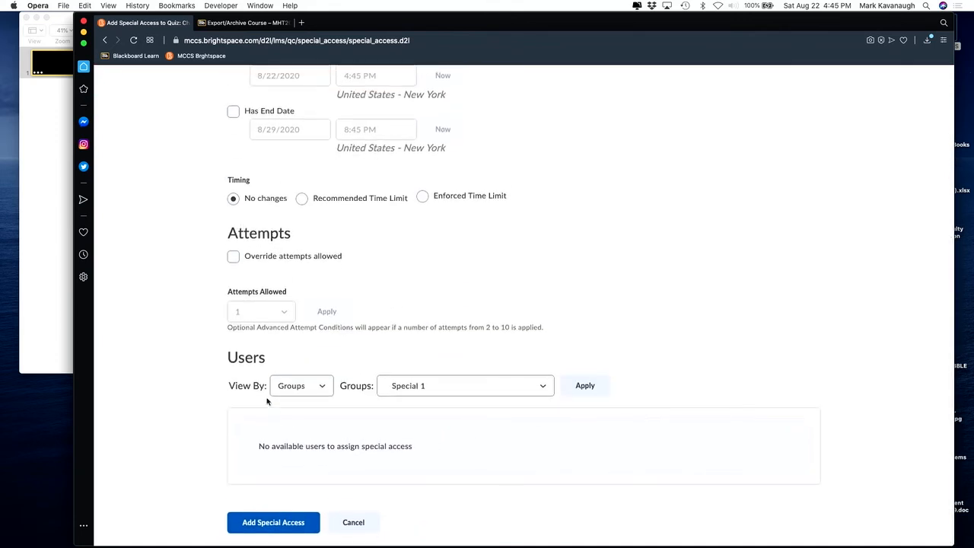
click(323, 389)
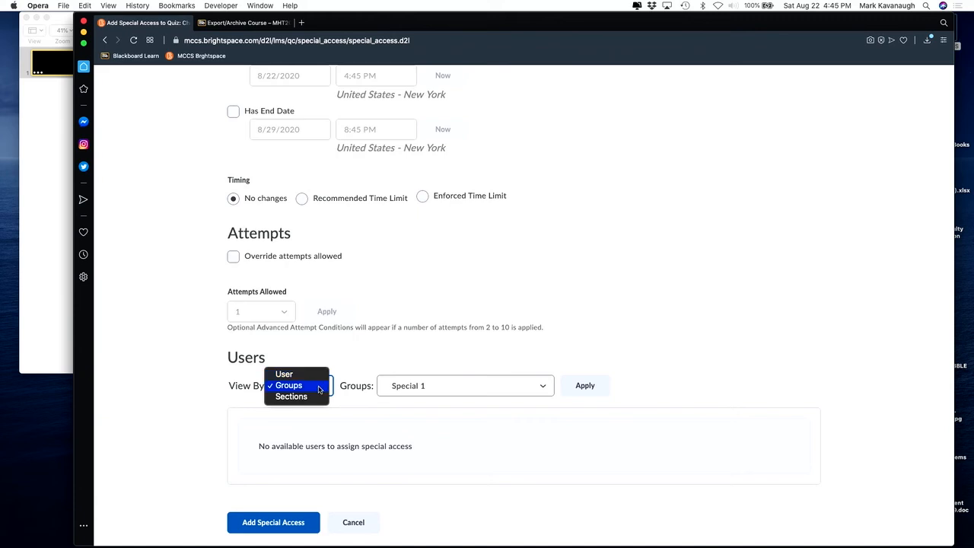
click(320, 389)
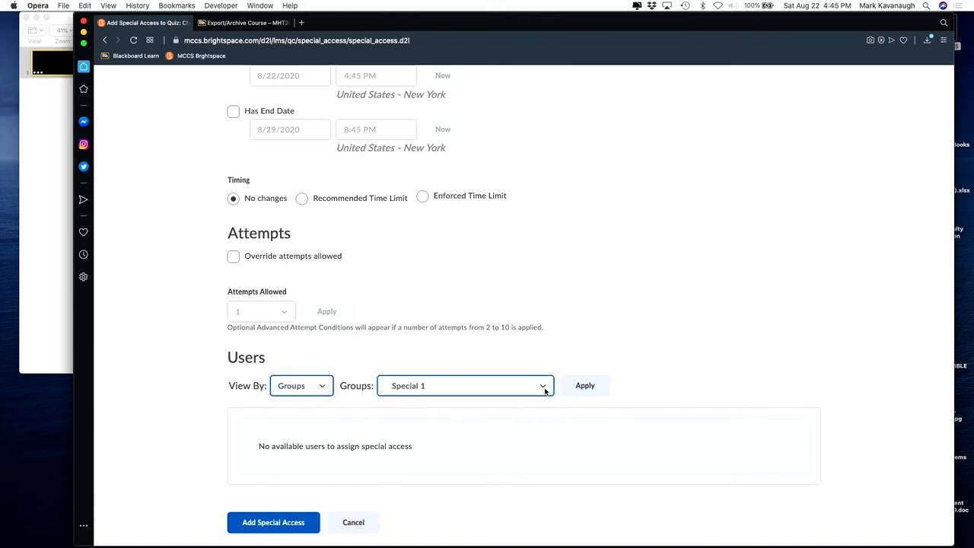
click(542, 386)
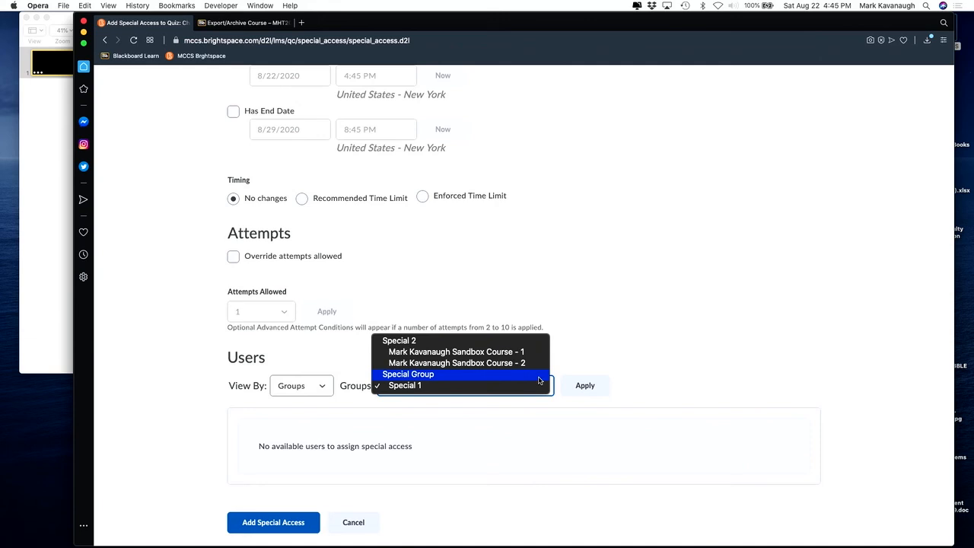
click(648, 370)
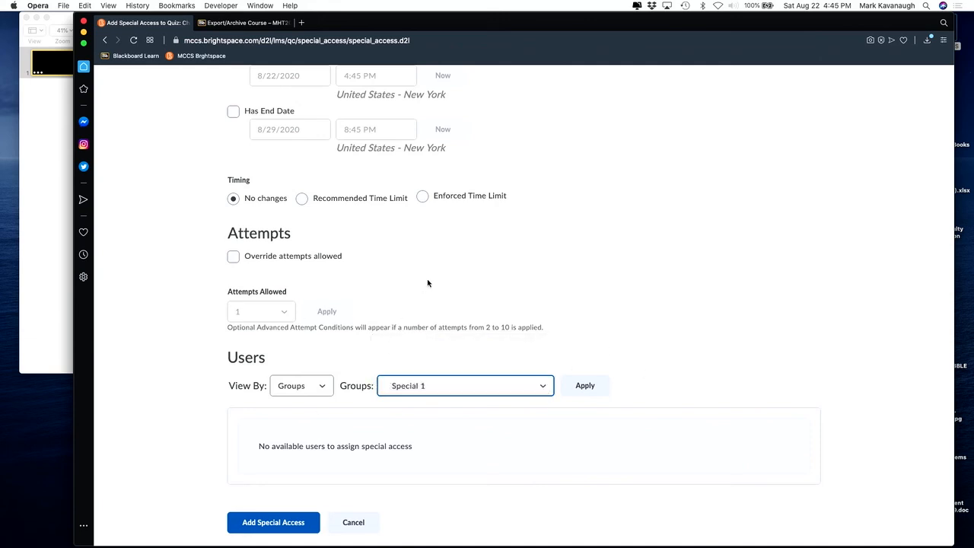